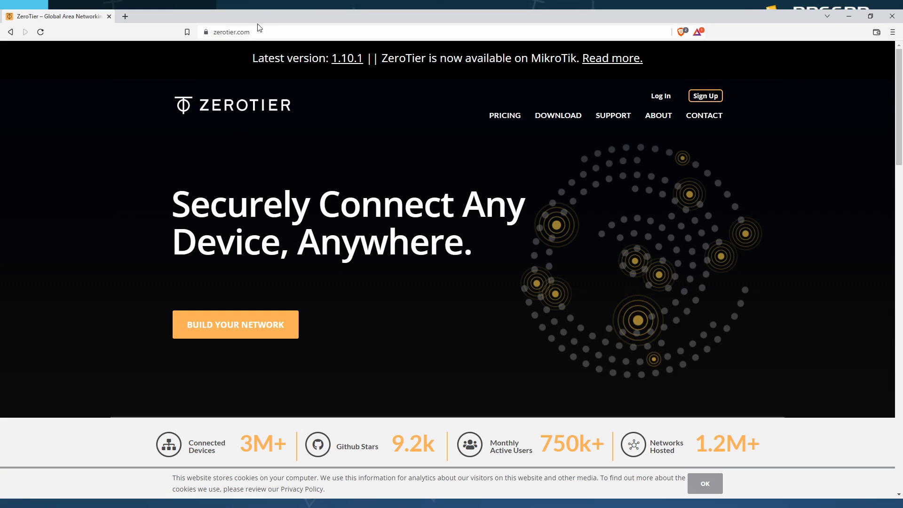
# - Open the ZeroTier download page
pyautogui.click(560, 118)
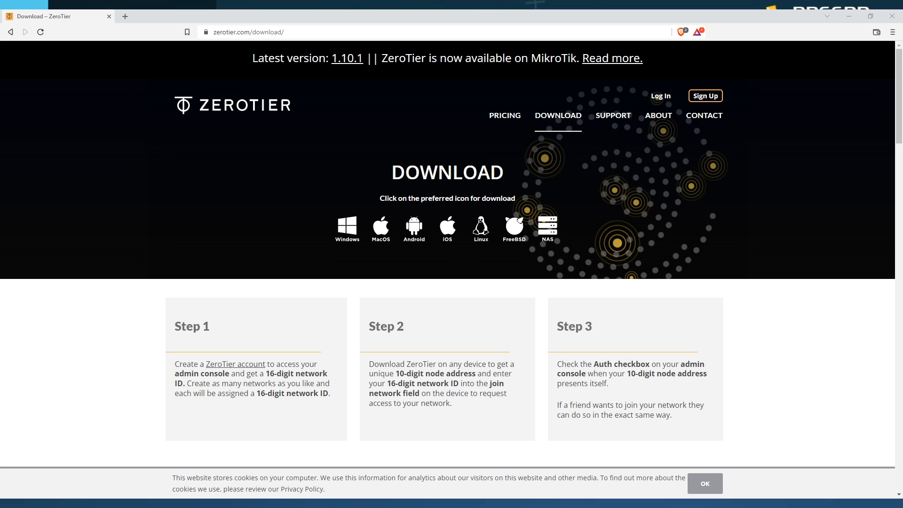
# - Switch to PPSSPP and open its Networking settings
pyautogui.hotkey('alt', 'Tab')
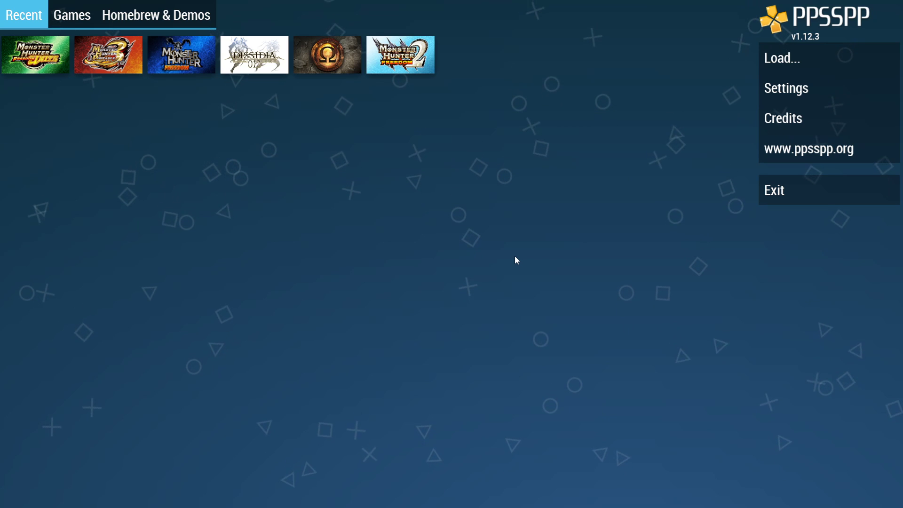
pyautogui.press('Down')
pyautogui.press('Right')
pyautogui.press('Down')
pyautogui.press('Return')
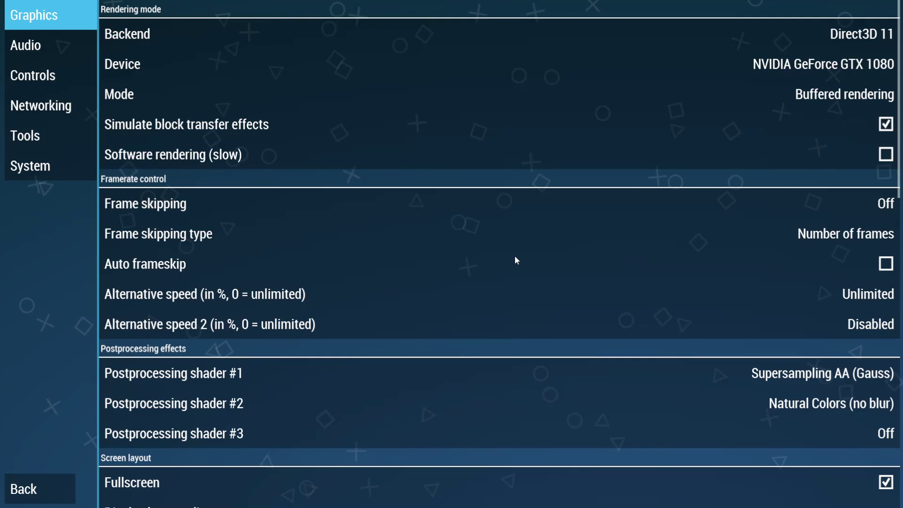
pyautogui.press('Down')
pyautogui.press('Down')
pyautogui.press('Down')
pyautogui.press('Return')
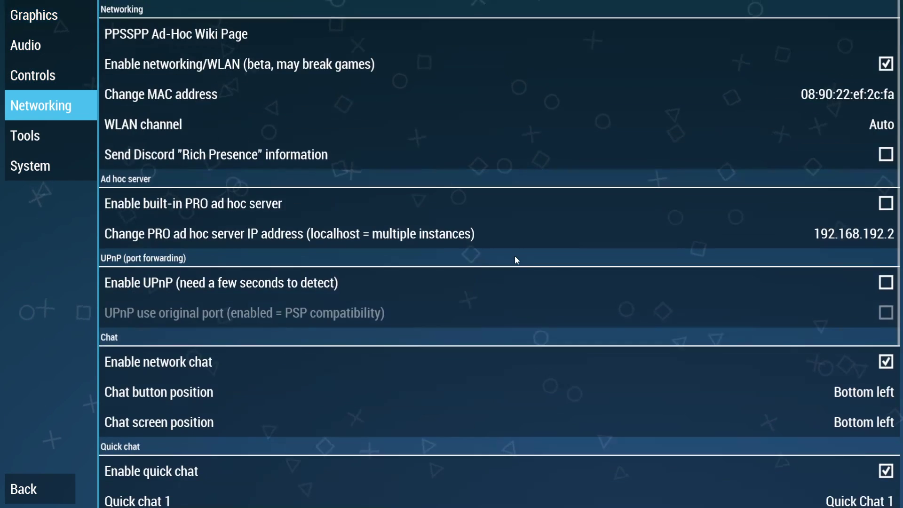
# - Review the networking/WLAN, MAC address and WLAN channel settings, including the available channel choices, without changing the channel
pyautogui.press('Right')
pyautogui.press('Up')
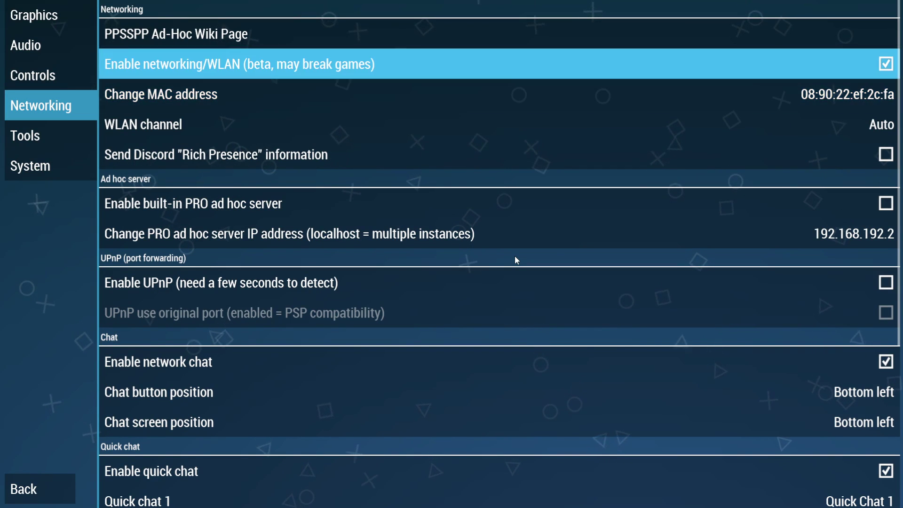
pyautogui.press('Up')
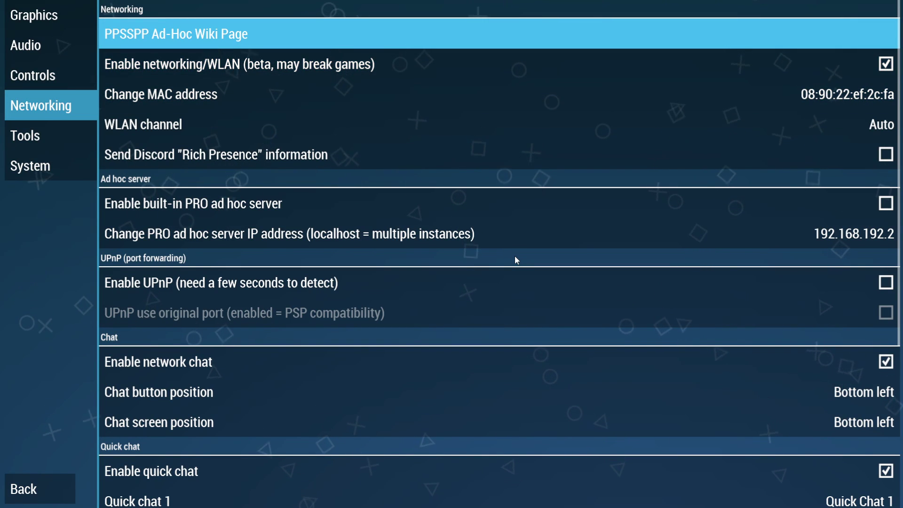
pyautogui.press('Down')
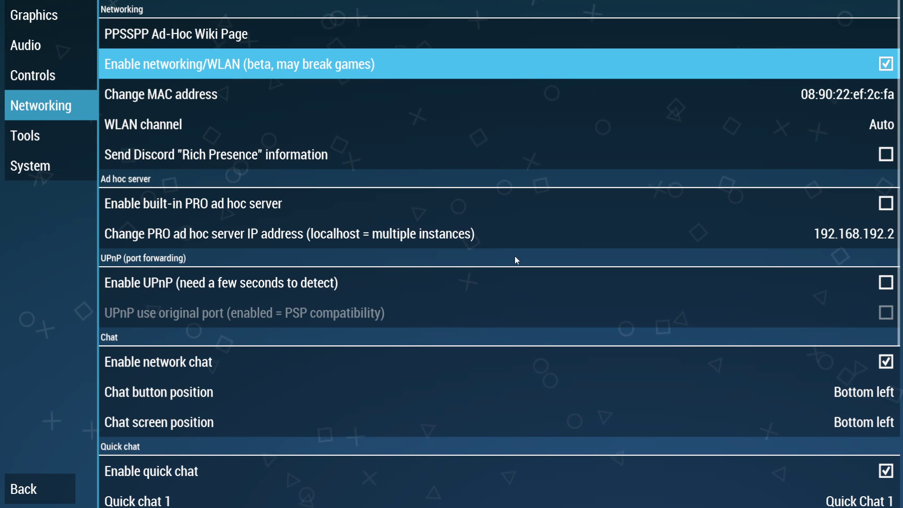
pyautogui.press('Down')
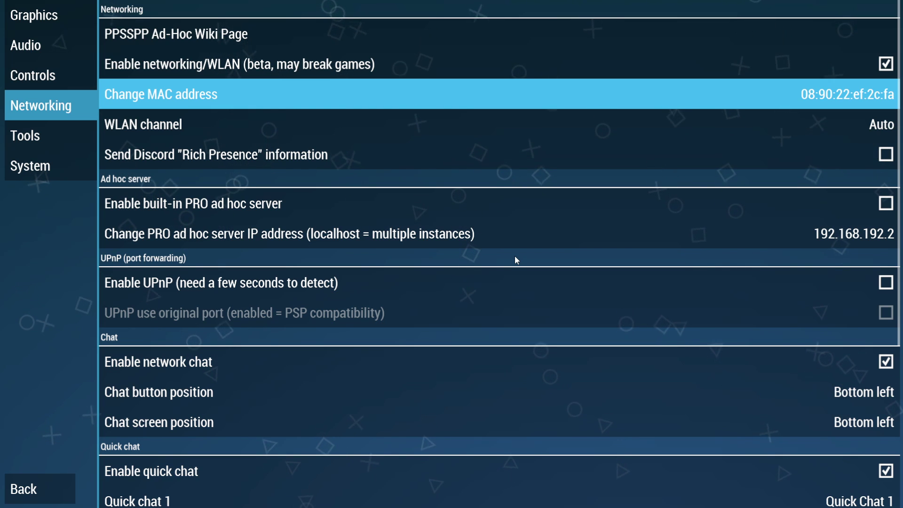
pyautogui.press('Down')
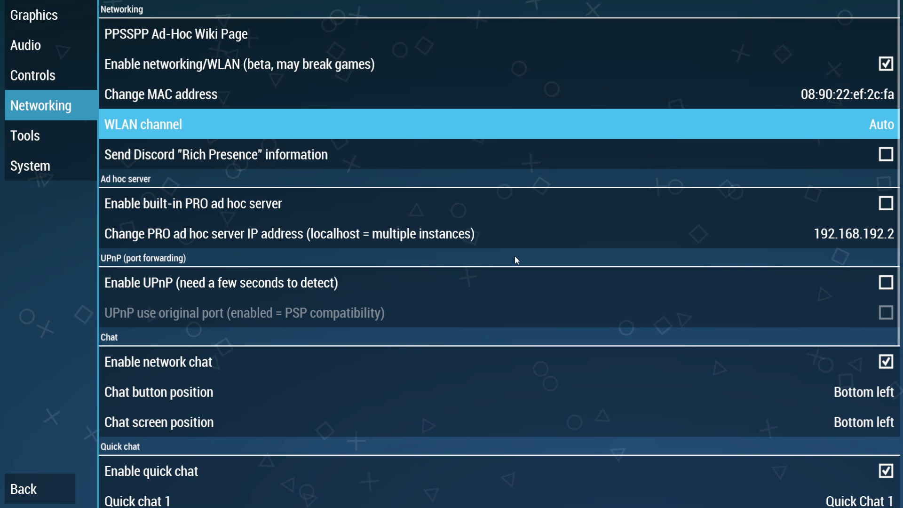
pyautogui.press('Return')
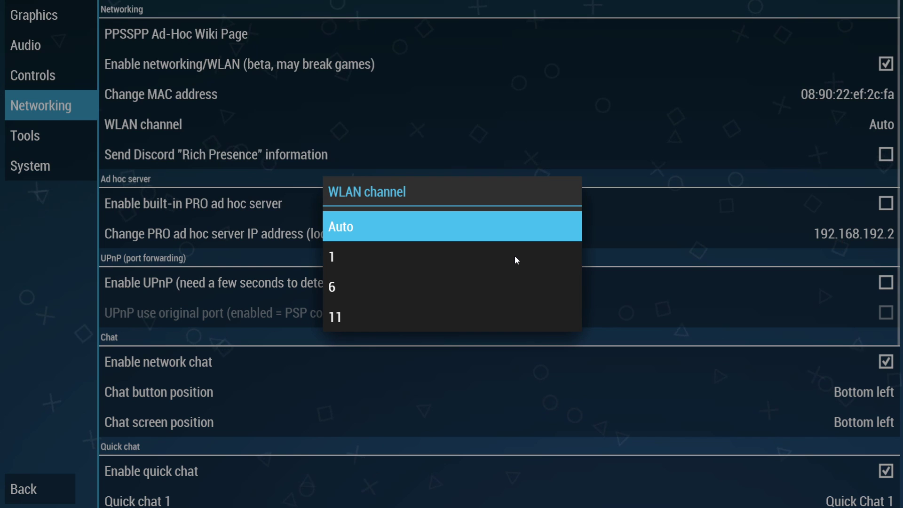
pyautogui.press('Escape')
pyautogui.press('Up')
pyautogui.press('Right')
pyautogui.press('Down')
pyautogui.press('Down')
pyautogui.press('Down')
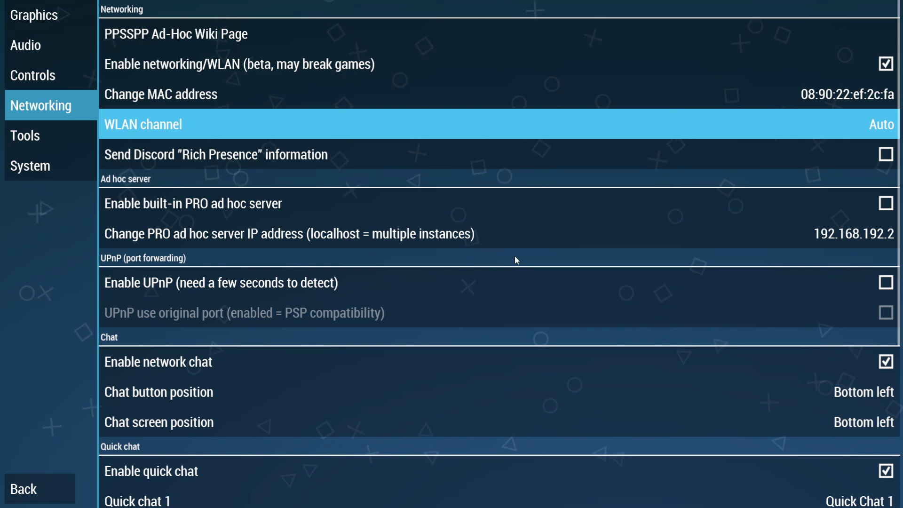
# - Review the Discord presence, built-in PRO ad hoc server, ad hoc server IP address and UPnP settings
pyautogui.press('Down')
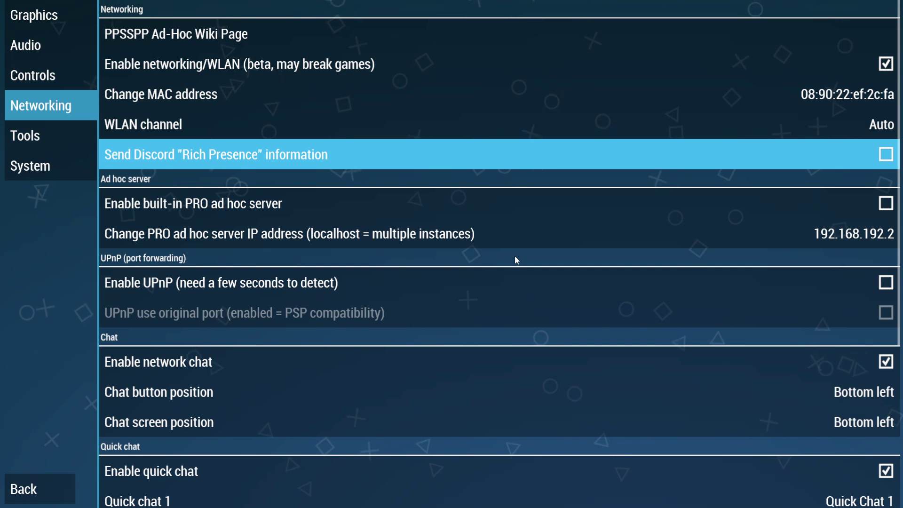
pyautogui.press('Down')
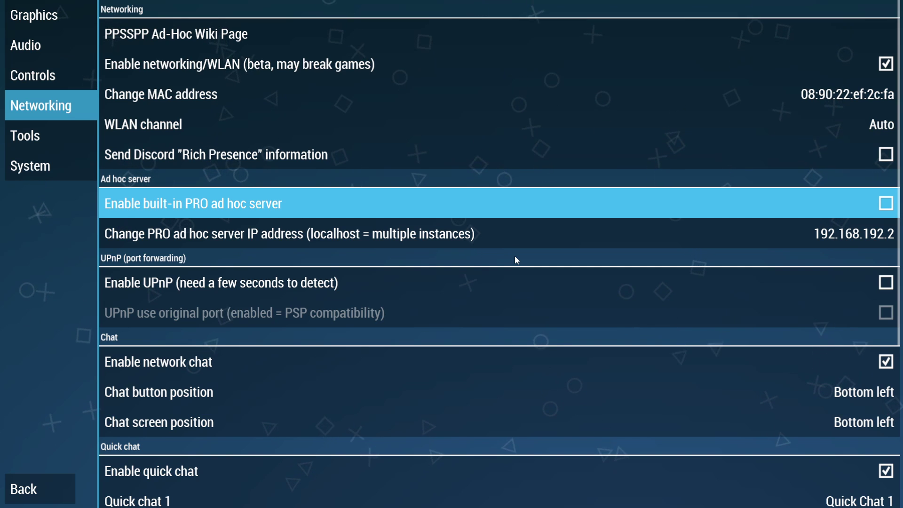
pyautogui.press('Down')
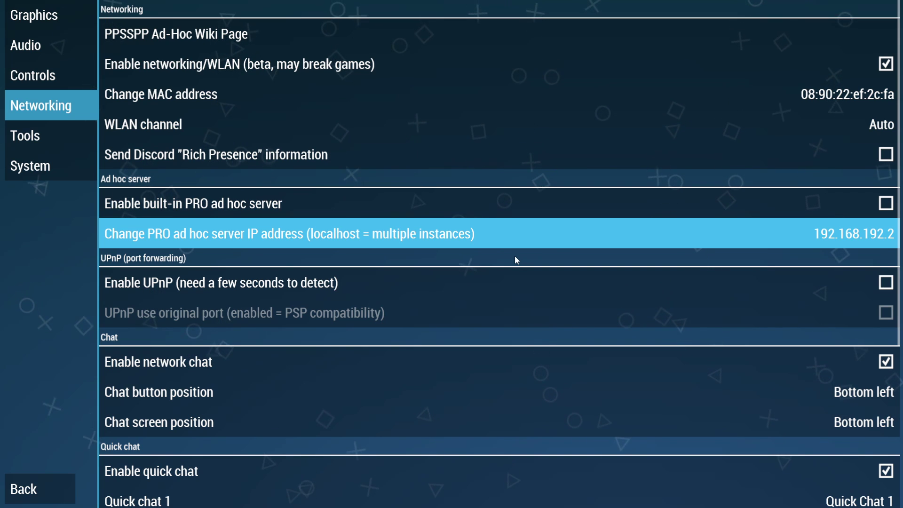
pyautogui.press('Down')
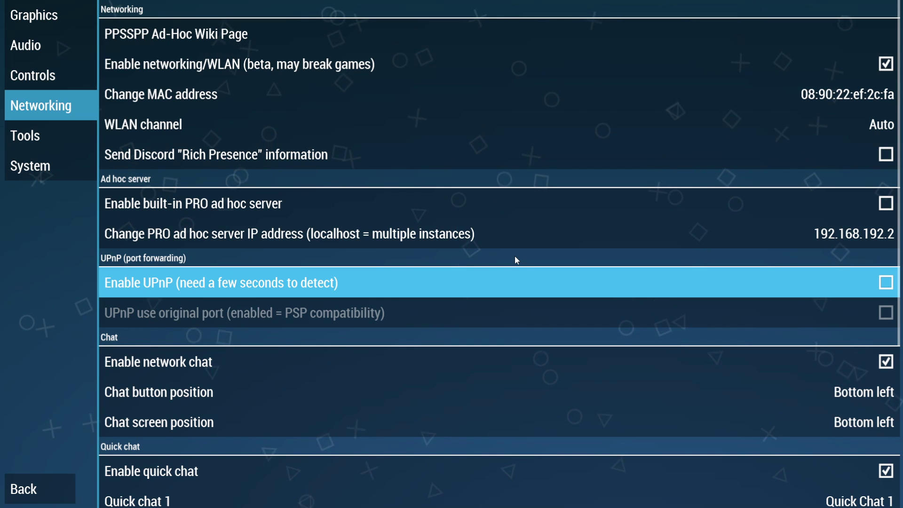
pyautogui.press('Up')
pyautogui.press('Down')
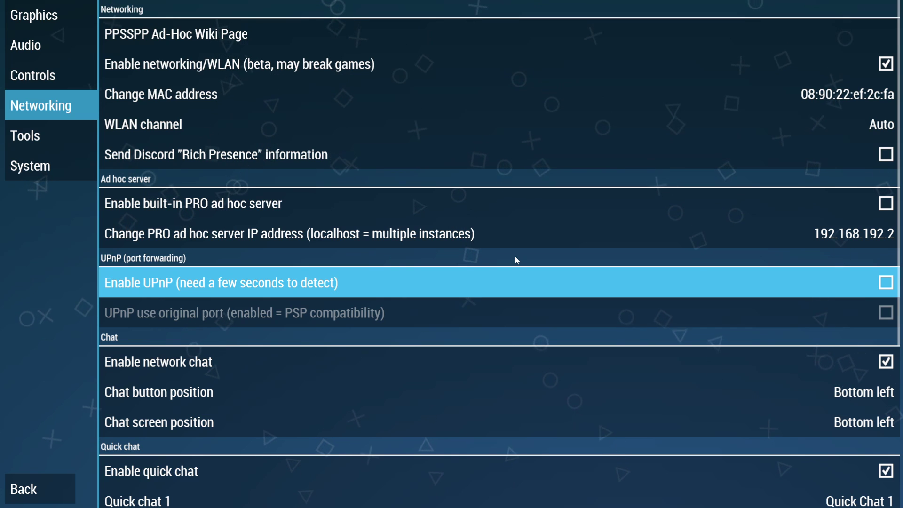
# - Examine the network chat, quick chat and port offset settings in the lower half of the networking options
pyautogui.press('Down')
pyautogui.press('Down')
pyautogui.press('Down')
pyautogui.press('Down')
pyautogui.press('Down')
pyautogui.press('Down')
pyautogui.press('Down')
pyautogui.press('Down')
pyautogui.press('Down')
pyautogui.press('Down')
pyautogui.press('Down')
pyautogui.press('Down')
pyautogui.press('Up')
pyautogui.press('Up')
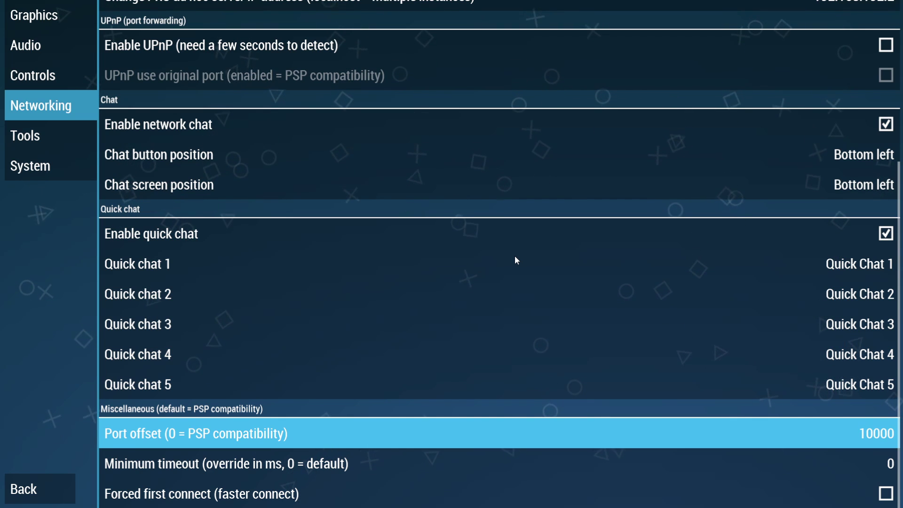
pyautogui.press('Up')
pyautogui.press('Up')
pyautogui.press('Up')
pyautogui.press('Up')
pyautogui.press('Up')
pyautogui.press('Up')
pyautogui.press('Up')
pyautogui.press('Up')
pyautogui.press('Up')
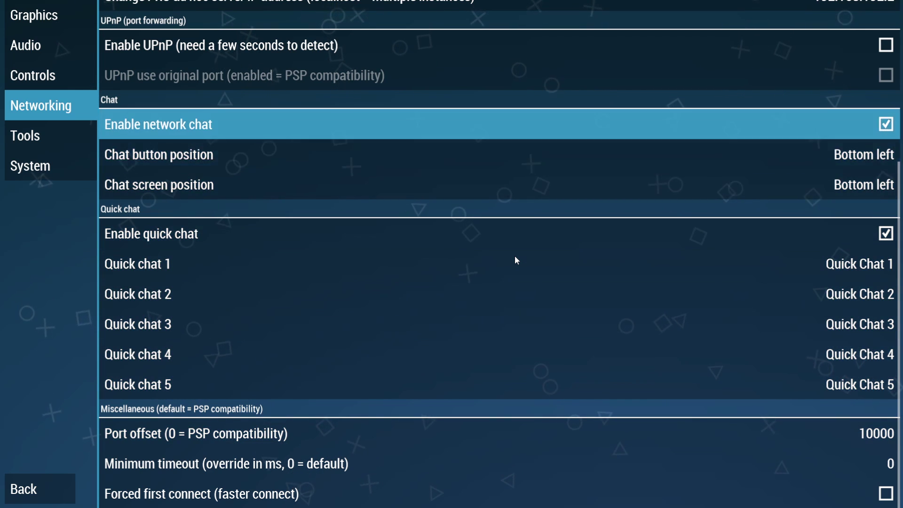
pyautogui.press('Down')
pyautogui.press('Down')
pyautogui.press('Down')
pyautogui.press('Down')
pyautogui.press('Down')
pyautogui.press('Down')
pyautogui.press('Down')
pyautogui.press('Down')
pyautogui.press('Down')
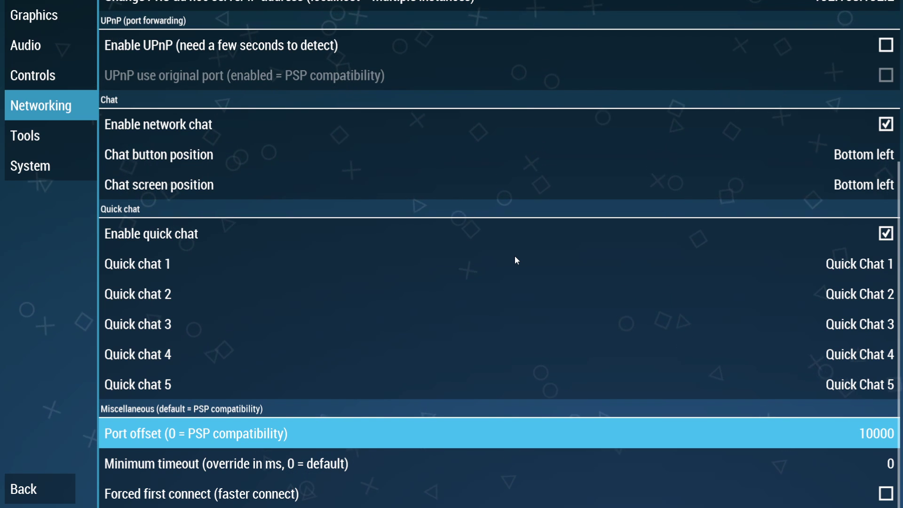
# - Recheck the networking options between the Ad-Hoc Wiki Page entry and the chat button position
pyautogui.press('Up')
pyautogui.press('Up')
pyautogui.press('Up')
pyautogui.press('Up')
pyautogui.press('Up')
pyautogui.press('Up')
pyautogui.press('Up')
pyautogui.press('Up')
pyautogui.press('Up')
pyautogui.press('Up')
pyautogui.press('Up')
pyautogui.press('Up')
pyautogui.press('Up')
pyautogui.press('Up')
pyautogui.press('Up')
pyautogui.press('Up')
pyautogui.press('Up')
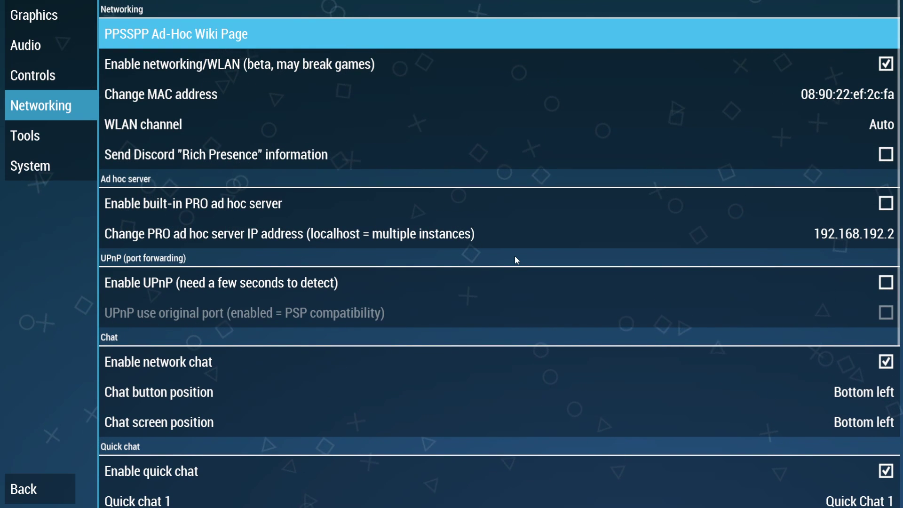
pyautogui.press('Down')
pyautogui.press('Down')
pyautogui.press('Down')
pyautogui.press('Down')
pyautogui.press('Down')
pyautogui.press('Down')
pyautogui.press('Down')
pyautogui.press('Down')
pyautogui.press('Down')
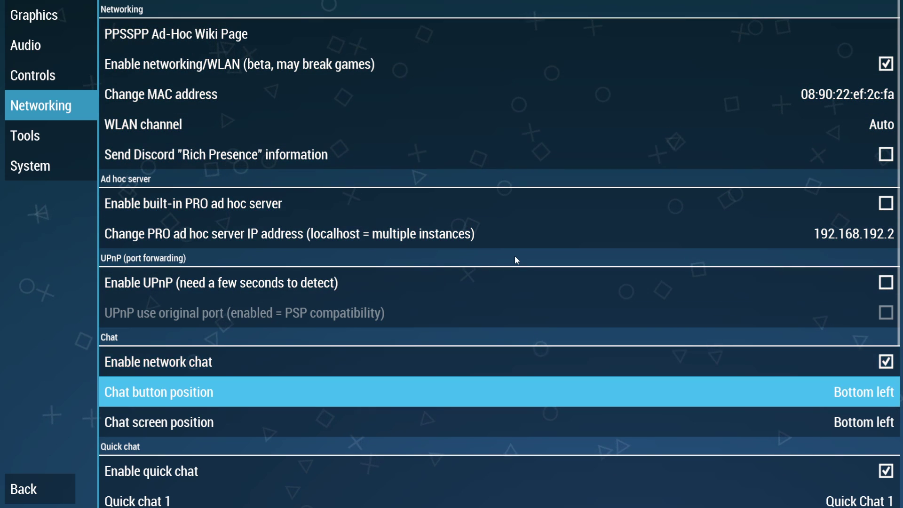
pyautogui.press('Up')
pyautogui.press('Up')
pyautogui.press('Up')
pyautogui.press('Up')
pyautogui.press('Up')
pyautogui.press('Up')
pyautogui.press('Up')
pyautogui.press('Up')
pyautogui.press('Up')
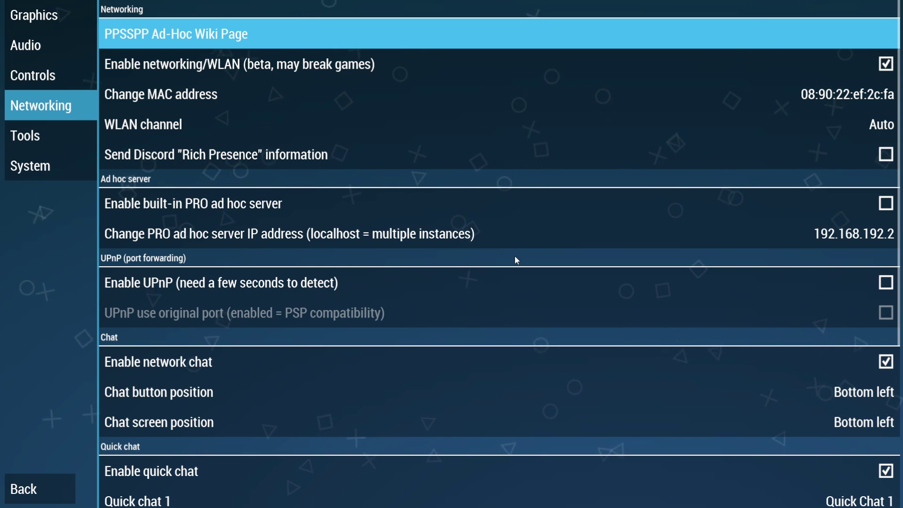
# - Check the PRO ad hoc server IP address once more, as well as the port offset under Miscellaneous
pyautogui.press('Down')
pyautogui.press('Down')
pyautogui.press('Down')
pyautogui.press('Down')
pyautogui.press('Down')
pyautogui.press('Down')
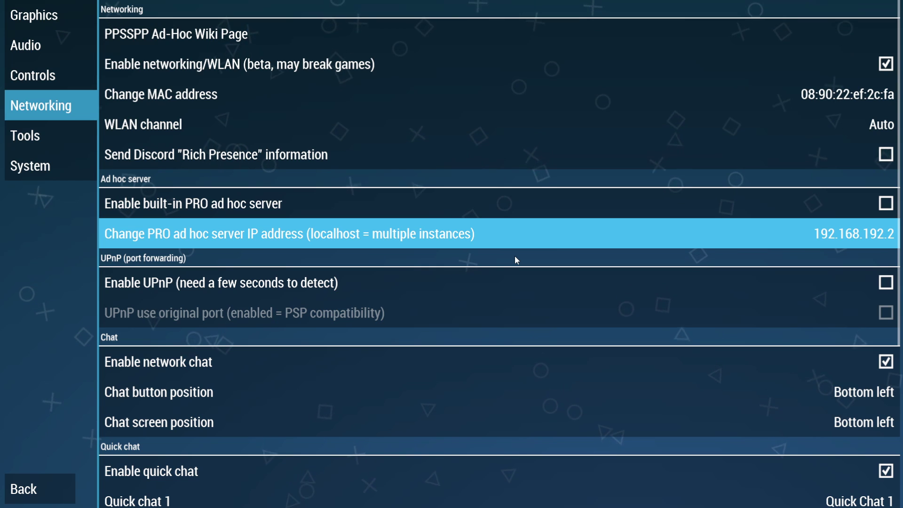
pyautogui.press('Down')
pyautogui.press('Down')
pyautogui.press('Down')
pyautogui.press('Down')
pyautogui.press('Down')
pyautogui.press('Down')
pyautogui.press('Down')
pyautogui.press('Down')
pyautogui.press('Down')
pyautogui.press('Down')
pyautogui.press('Down')
pyautogui.press('Down')
pyautogui.press('Down')
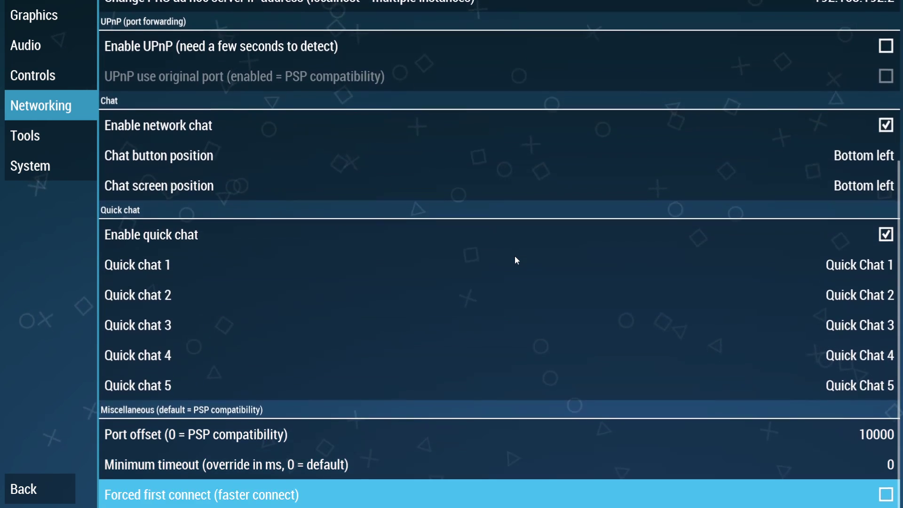
pyautogui.press('Up')
pyautogui.press('Up')
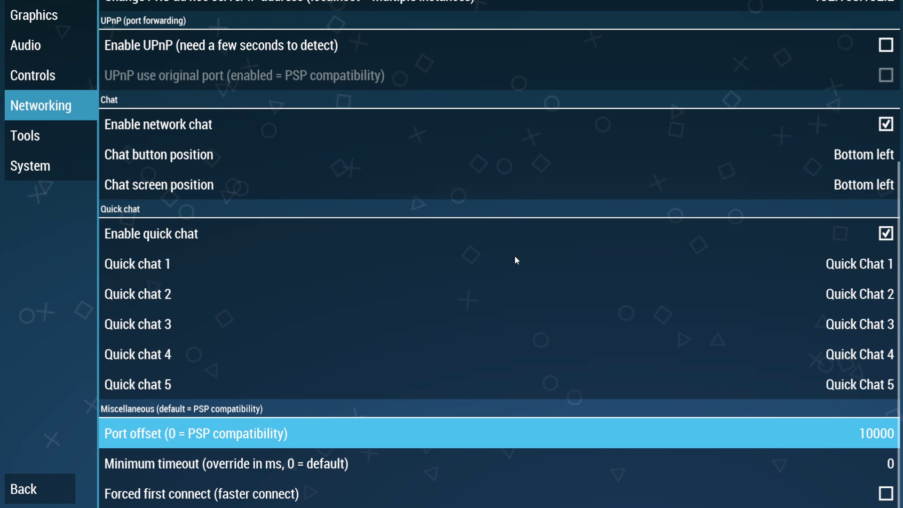
# - Go back to the start of the networking options and close the settings
pyautogui.press('Up')
pyautogui.press('Up')
pyautogui.press('Up')
pyautogui.press('Up')
pyautogui.press('Up')
pyautogui.press('Up')
pyautogui.press('Up')
pyautogui.press('Up')
pyautogui.press('Up')
pyautogui.press('Up')
pyautogui.press('Up')
pyautogui.press('Up')
pyautogui.press('Up')
pyautogui.press('Up')
pyautogui.press('Up')
pyautogui.press('Up')
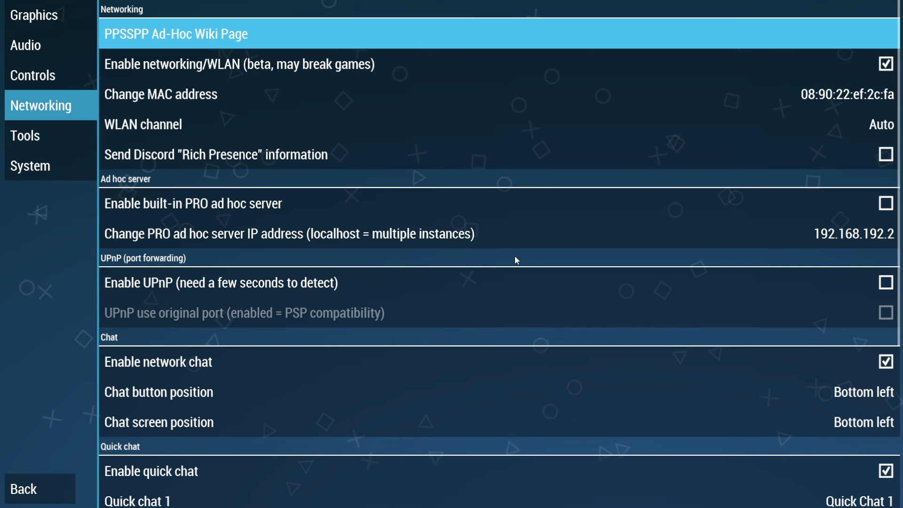
pyautogui.press('Down')
pyautogui.press('Escape')
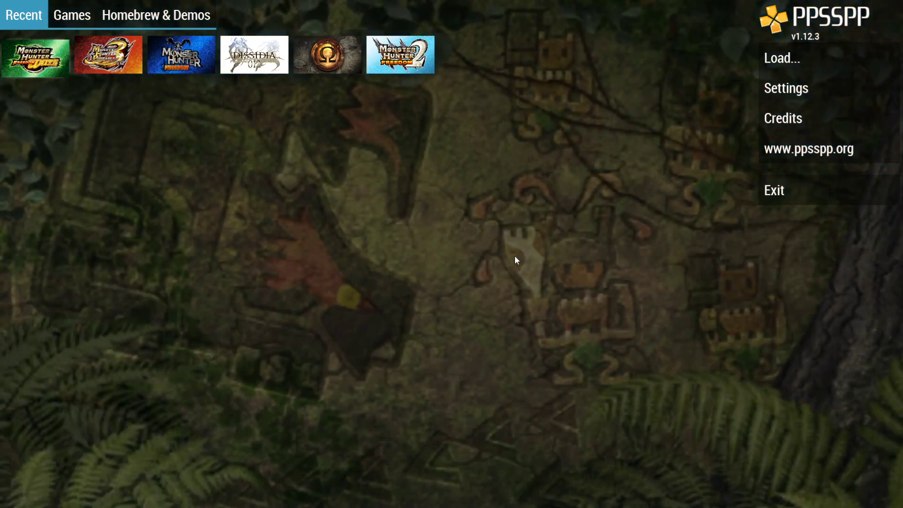
# - Launch Monster Hunter Freedom Unite from the recent games, choose English and load the saved character into the village
pyautogui.press('Return')
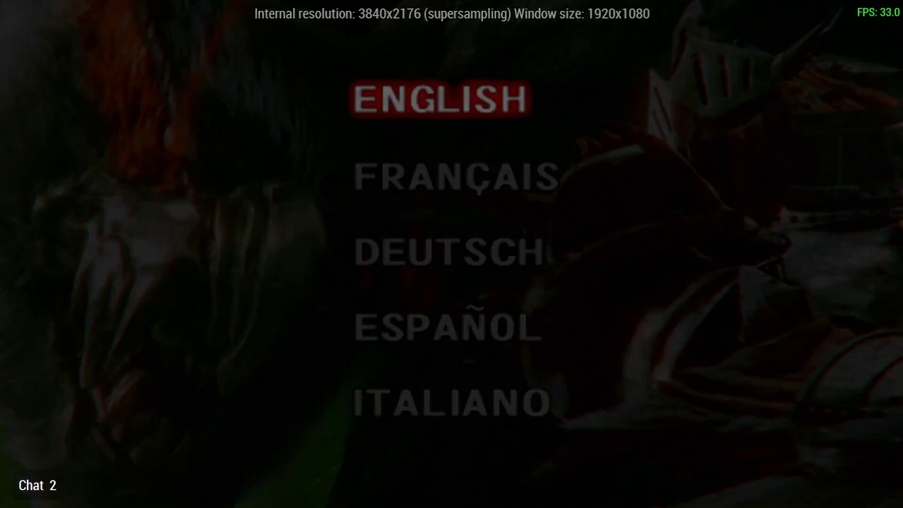
pyautogui.press('z')
pyautogui.press('z')
pyautogui.press('space')
pyautogui.press('z')
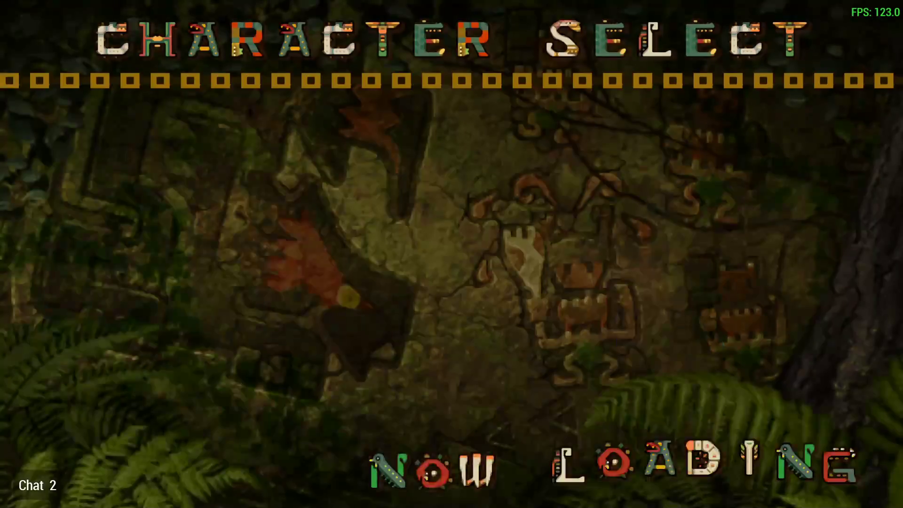
pyautogui.press('z')
pyautogui.press('z')
pyautogui.press('i')
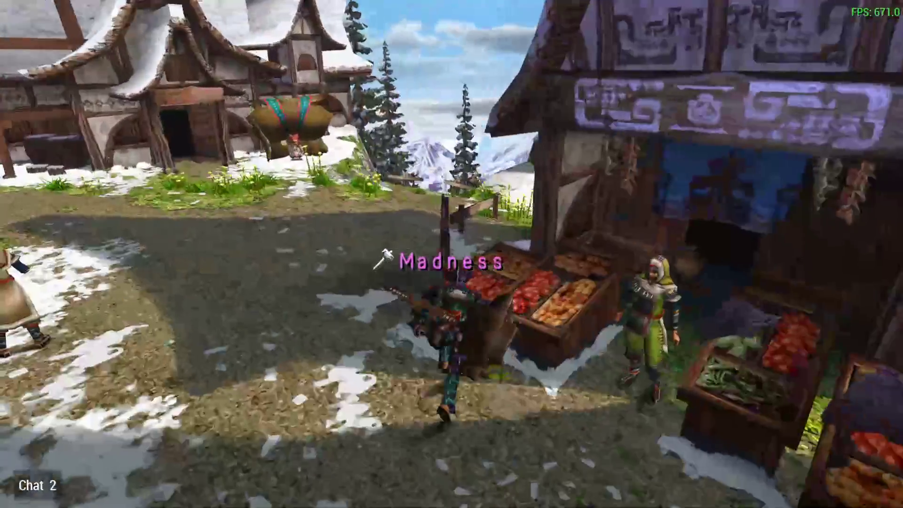
# - Walk to the gathering hall entrance, choose Online Gathering Hall and join Gathering Hall 01
pyautogui.press('Left')
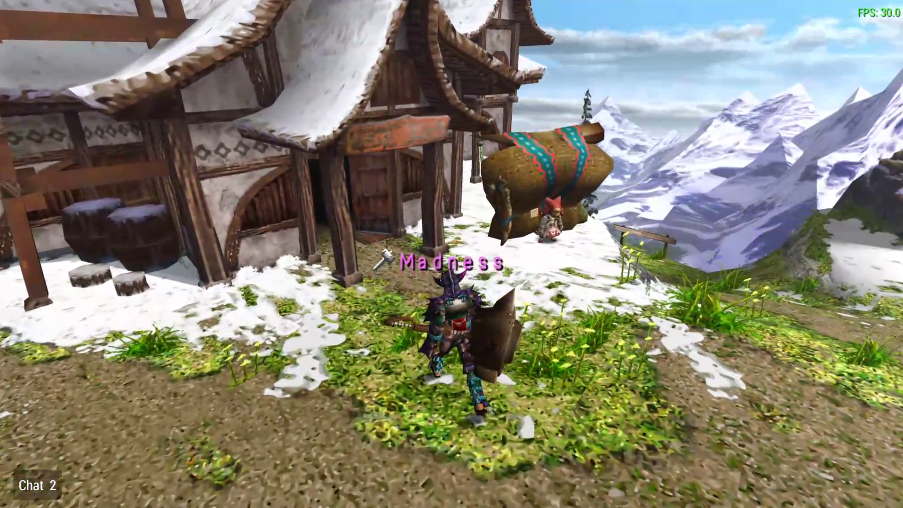
pyautogui.press('i')
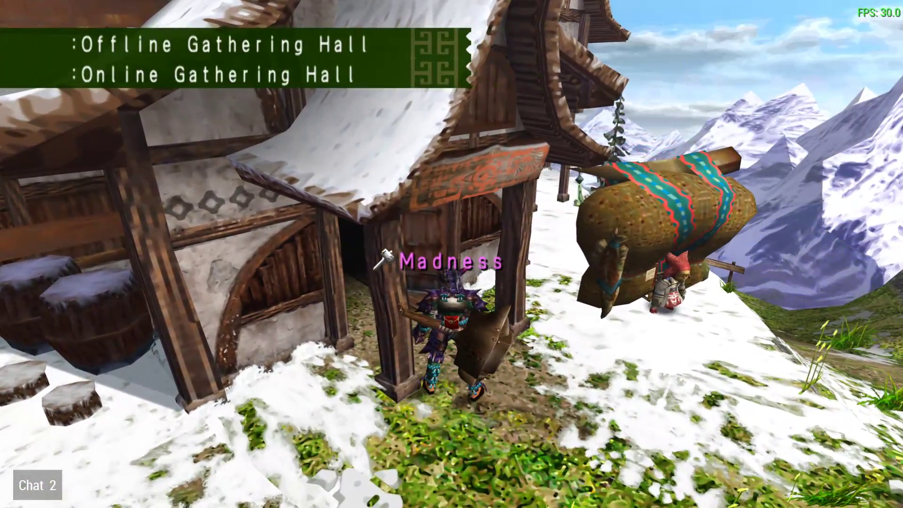
pyautogui.press('i')
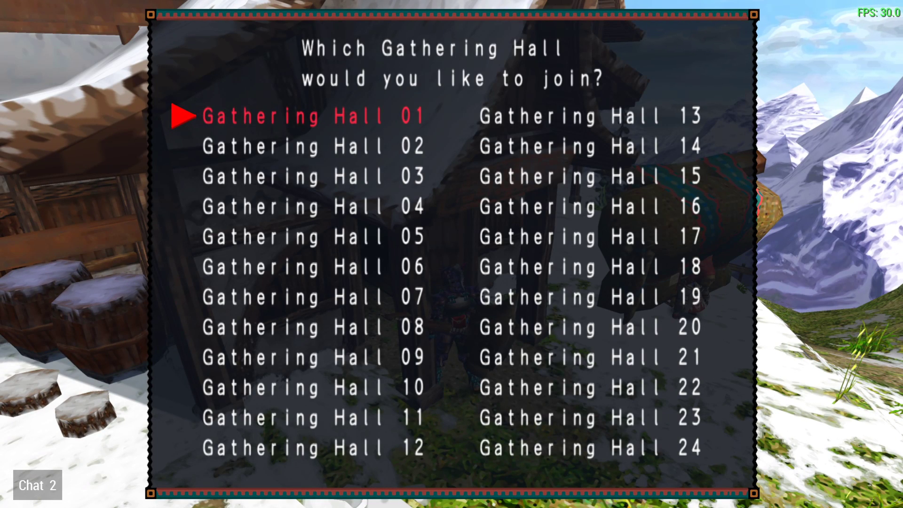
pyautogui.press('Right')
pyautogui.press('Down')
pyautogui.press('Left')
pyautogui.press('Down')
pyautogui.press('Down')
pyautogui.press('Up')
pyautogui.press('Up')
pyautogui.press('Up')
pyautogui.press('Return')
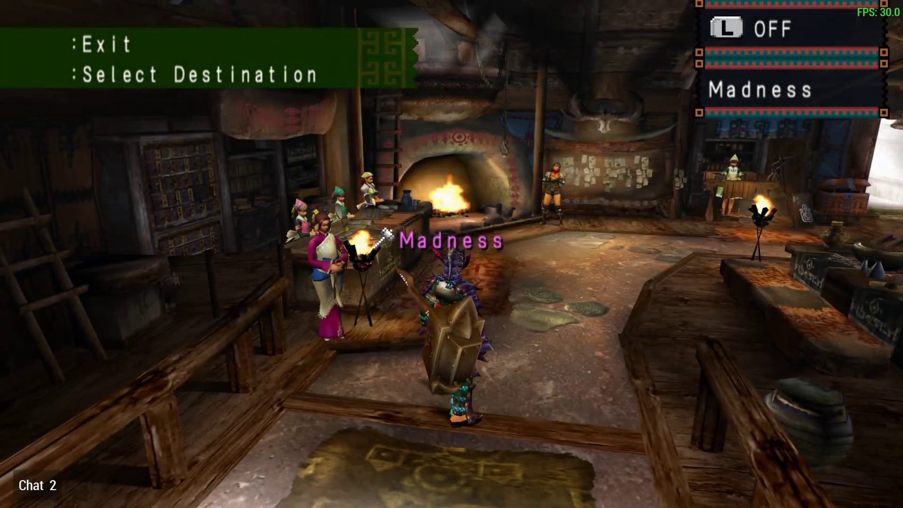
# - Select a new destination from the current gathering hall and join Gathering Hall 24
pyautogui.press('s')
pyautogui.press('Down')
pyautogui.press('Down')
pyautogui.press('Down')
pyautogui.press('Down')
pyautogui.press('z')
pyautogui.press('Right')
pyautogui.press('Up')
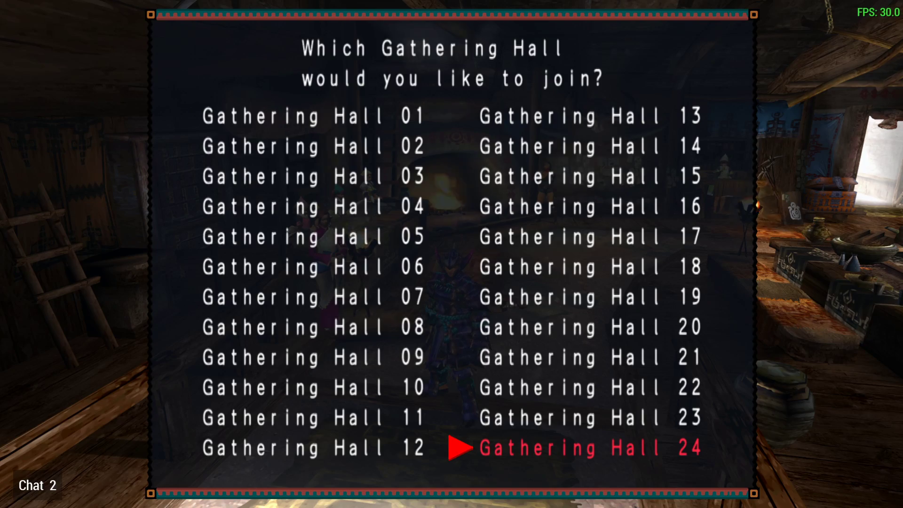
pyautogui.press('z')
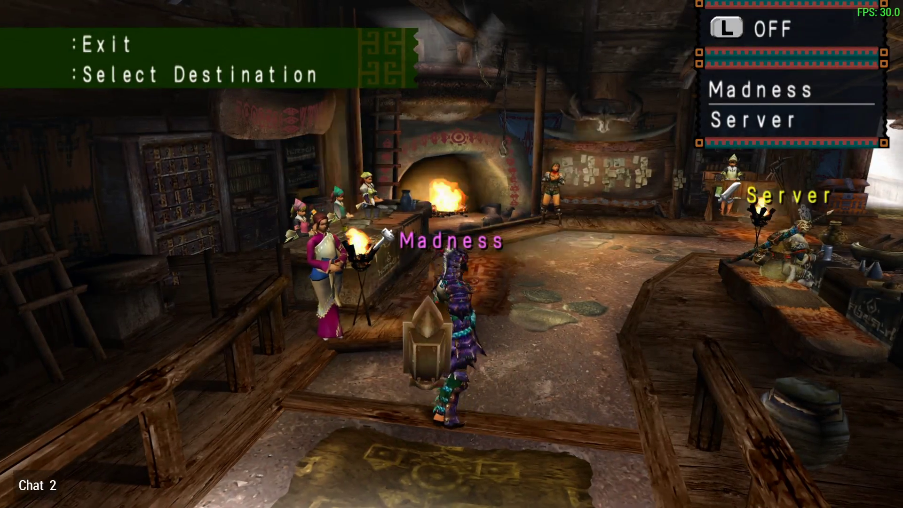
# - Walk through the gathering hall past the quest board and leave through the exit to the village
pyautogui.press('Up')
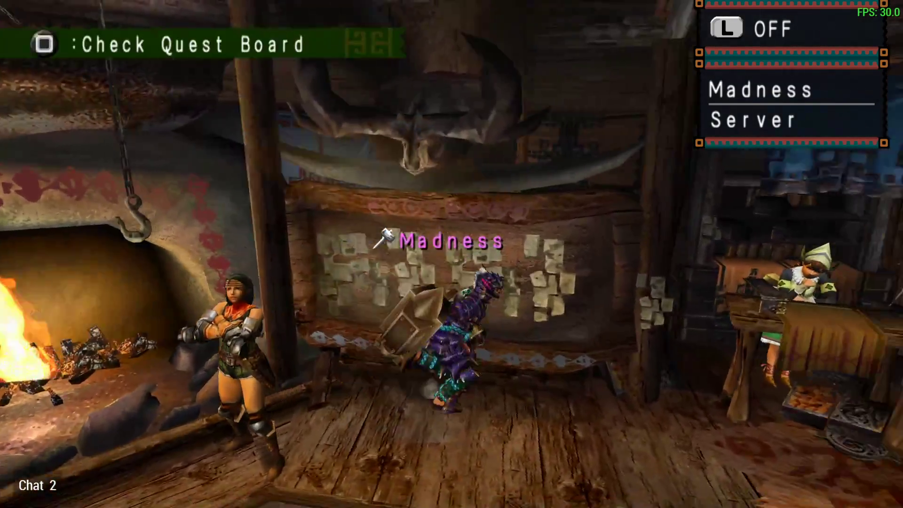
pyautogui.press('q')
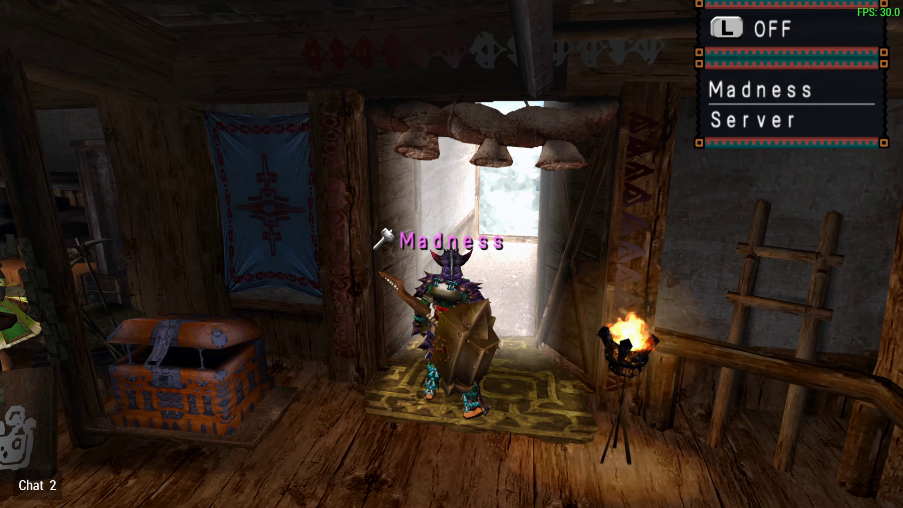
pyautogui.press('a')
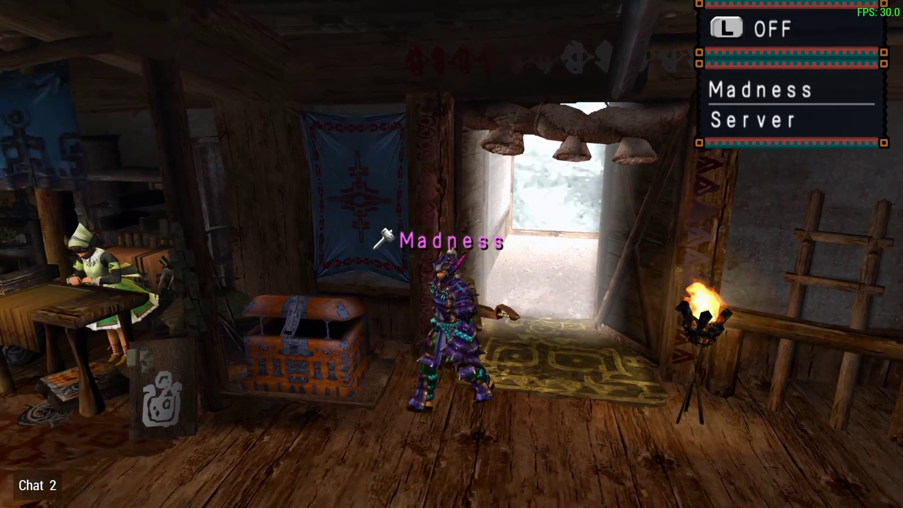
pyautogui.press('a')
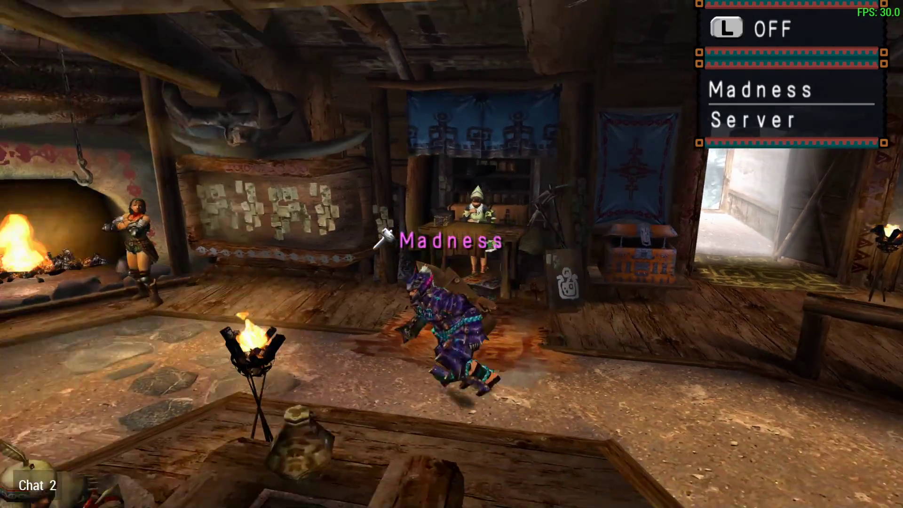
pyautogui.press('a')
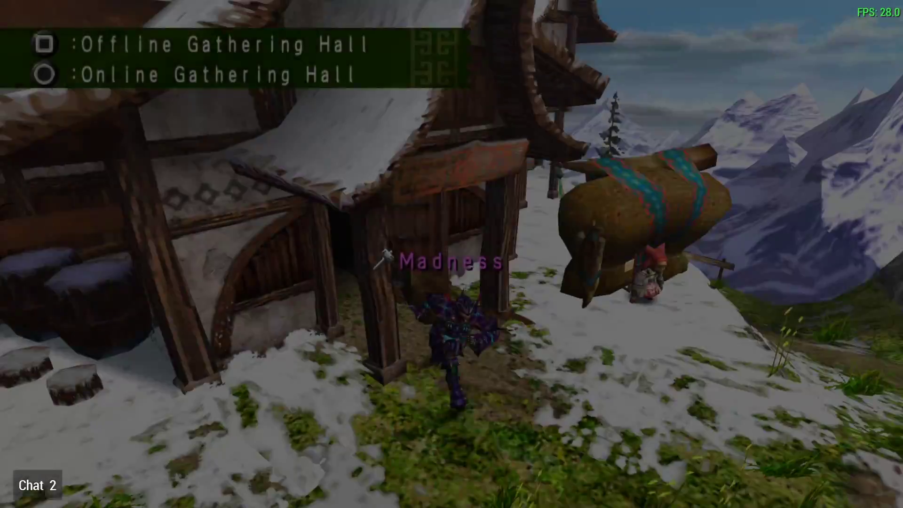
# - Return to the hunter's house, go to the bed and decline exiting the game
pyautogui.press('a')
pyautogui.press('a')
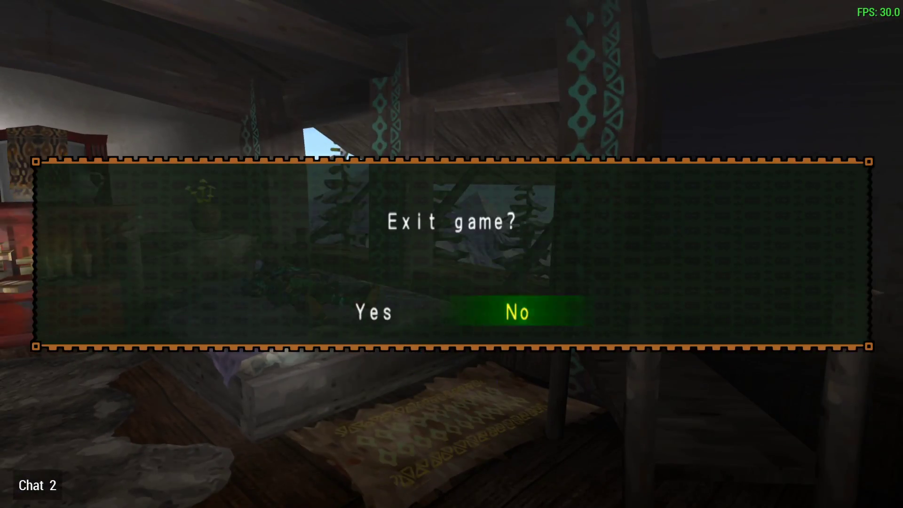
pyautogui.press('Escape')
pyautogui.press('a')
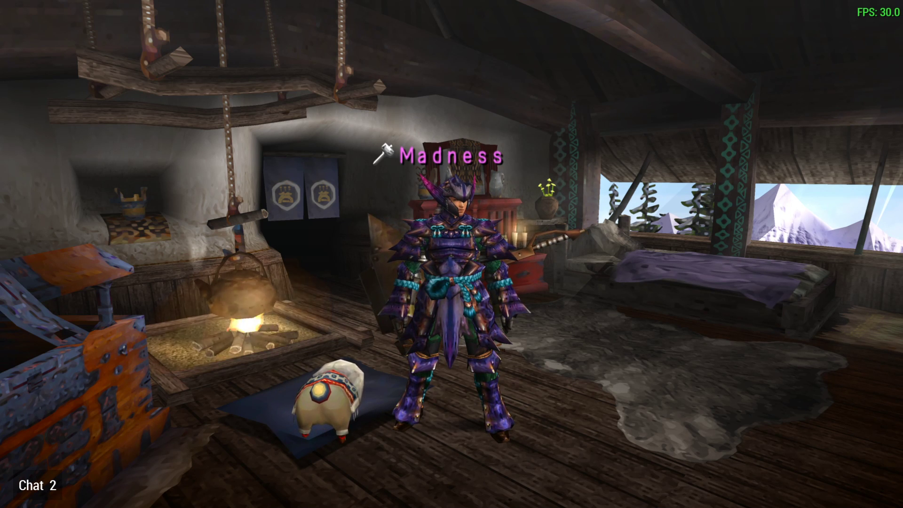
# - Pause the running game and exit to the emulator's main menu
pyautogui.press('Escape')
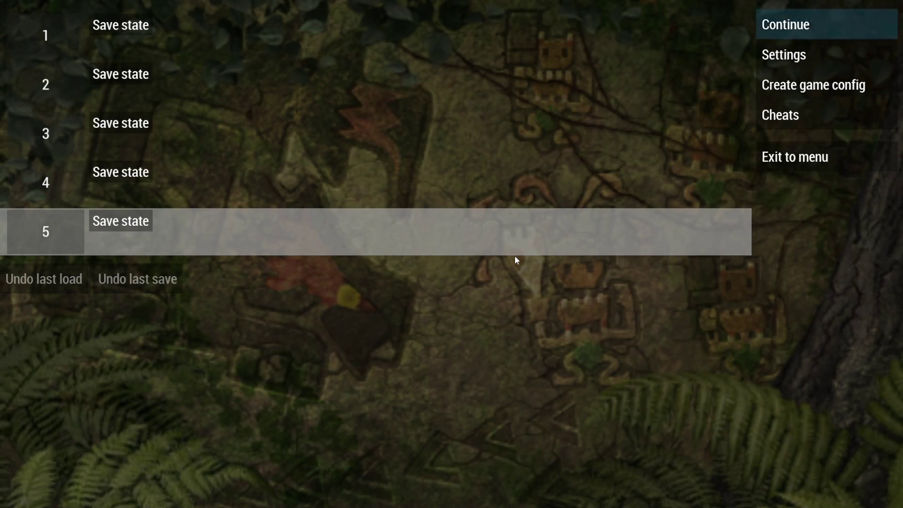
pyautogui.press('Down')
pyautogui.press('Down')
pyautogui.press('Down')
pyautogui.press('Down')
pyautogui.press('Return')
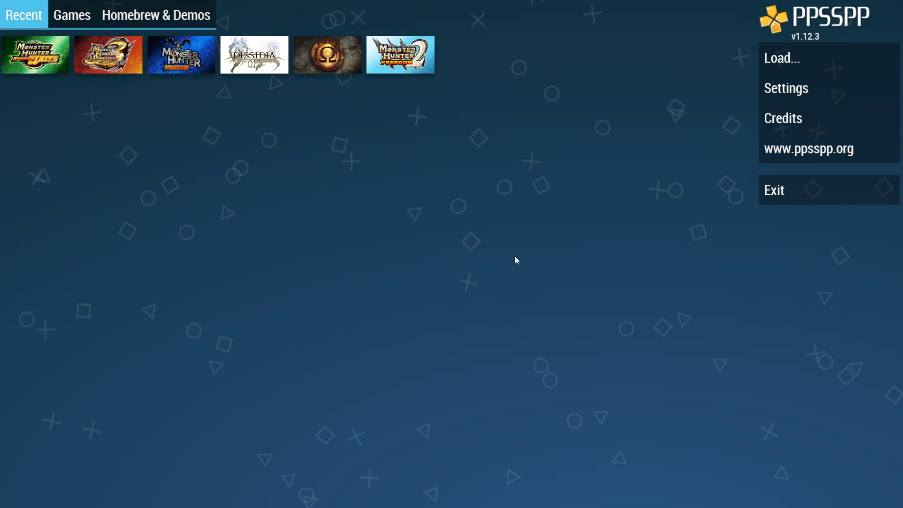
# - Go to the emulator's Settings from the main menu
pyautogui.press('Right')
pyautogui.press('Right')
pyautogui.press('Down')
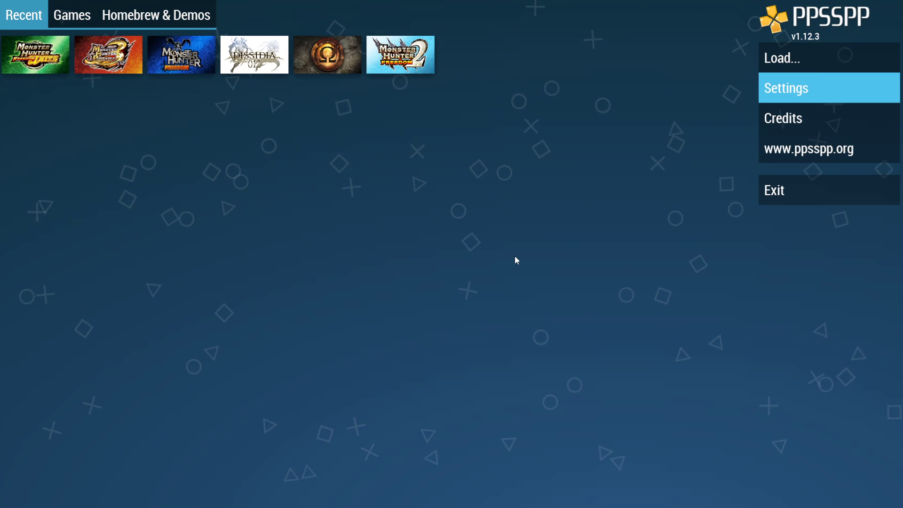